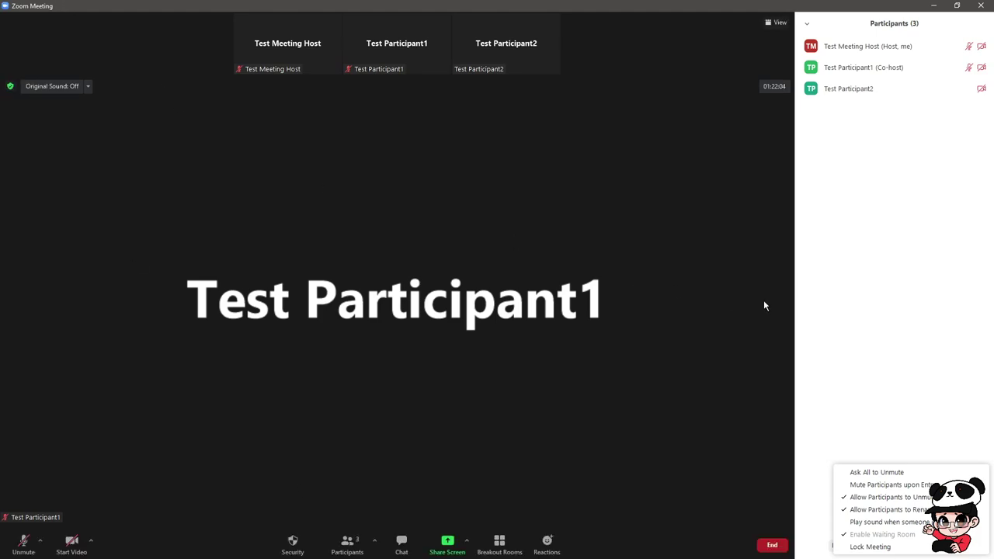
Open the screen sharing source selection and look through its basic sources and advanced options
click(839, 332)
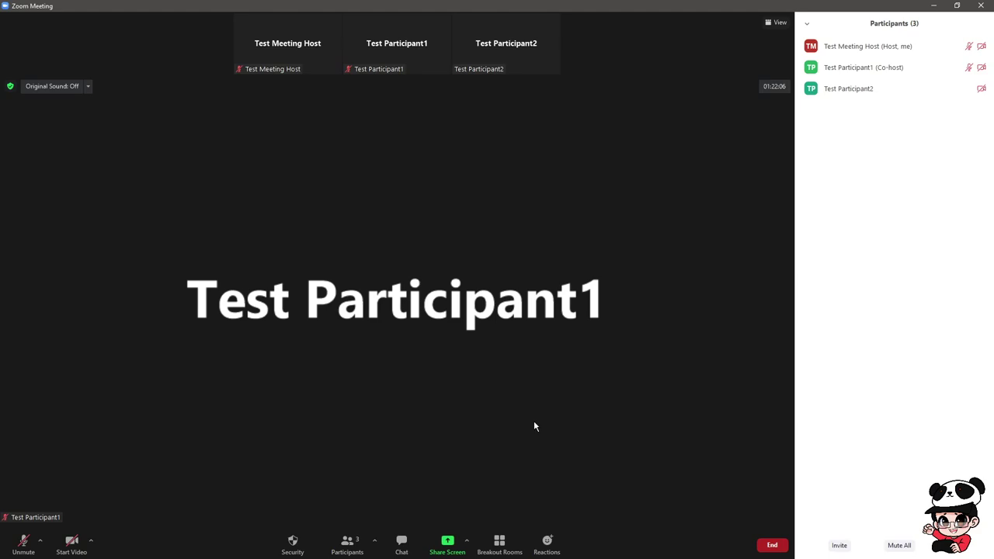
click(446, 546)
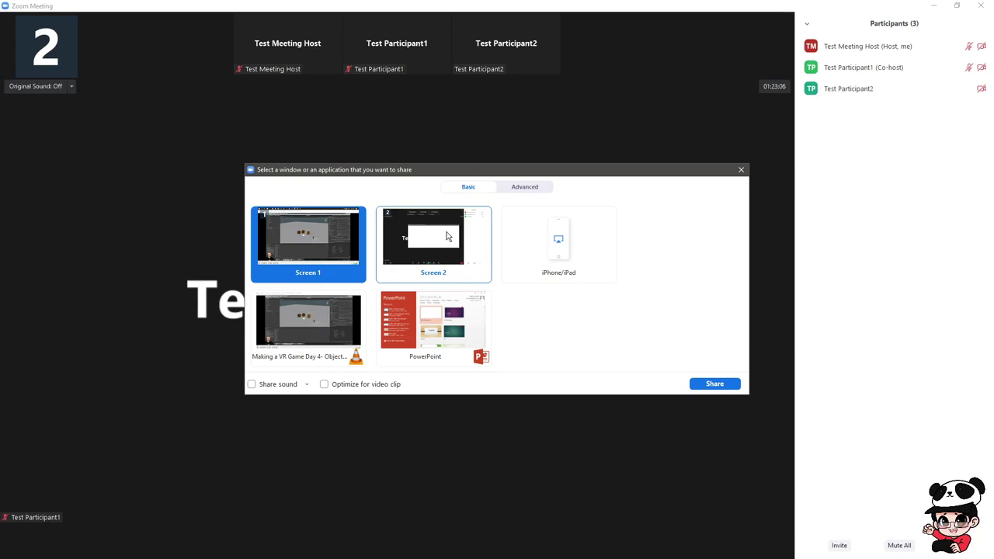
click(437, 258)
click(332, 259)
click(435, 255)
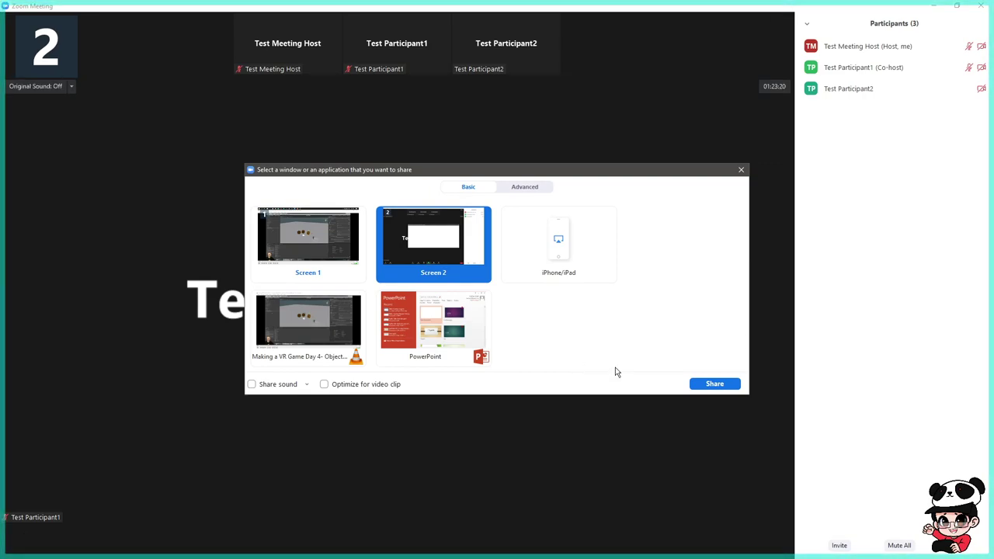
click(579, 272)
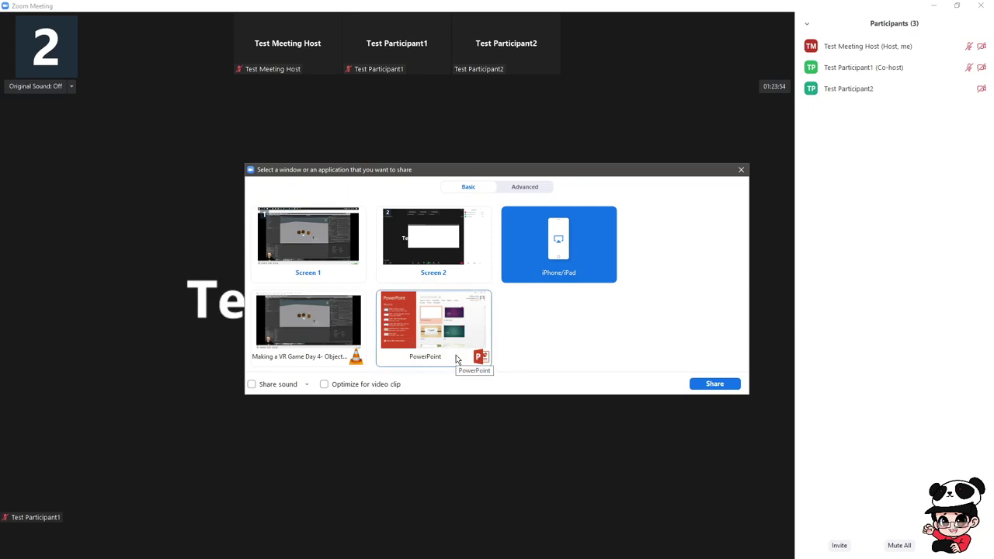
click(475, 330)
click(528, 188)
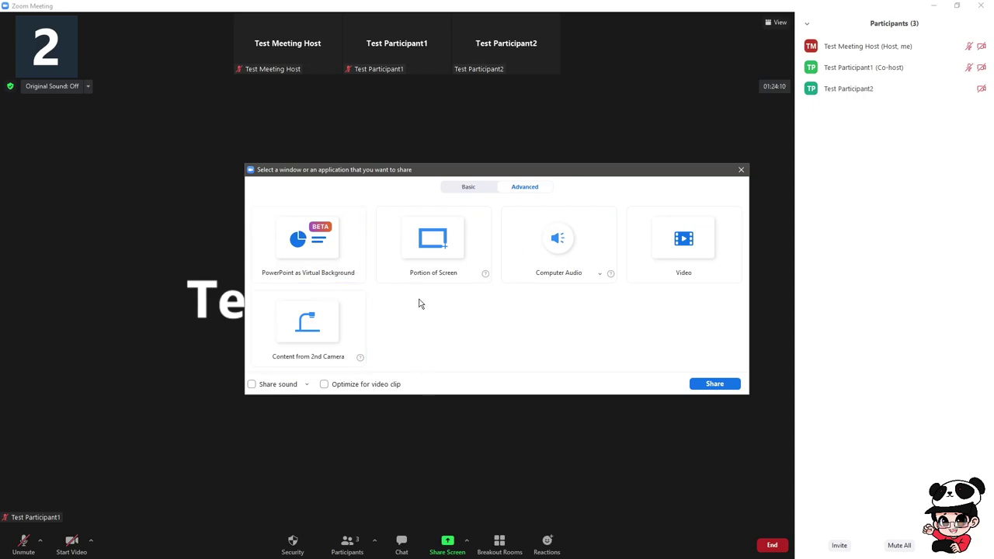
click(330, 266)
Set the computer's playback device to Speakers (Conexant SmartAudio HD) and check the selection
mouse_move(536, 556)
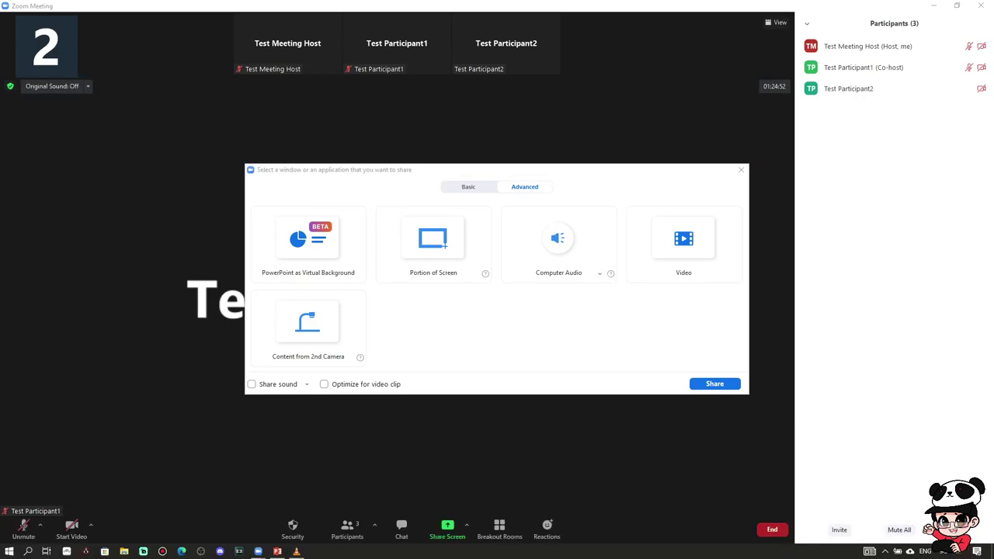
click(885, 551)
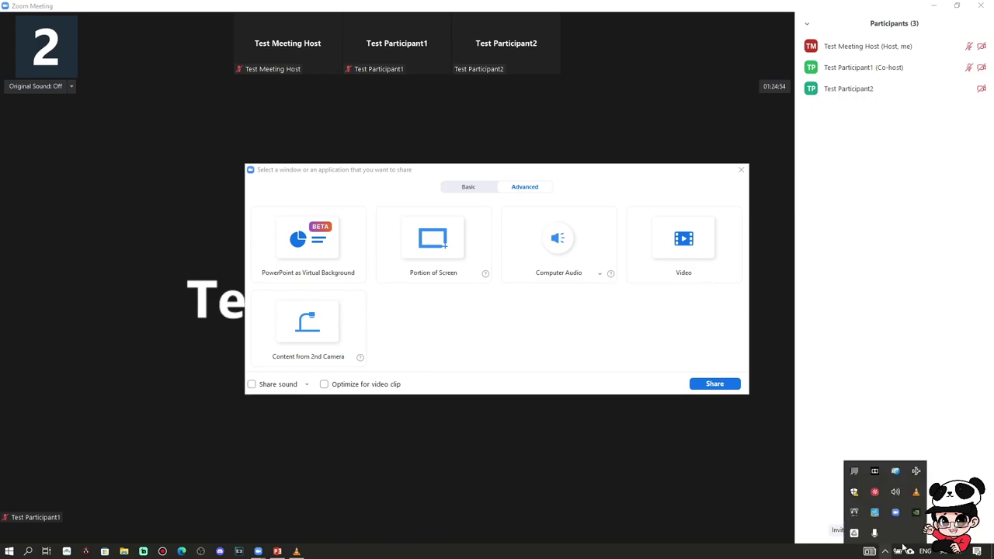
click(898, 493)
click(903, 511)
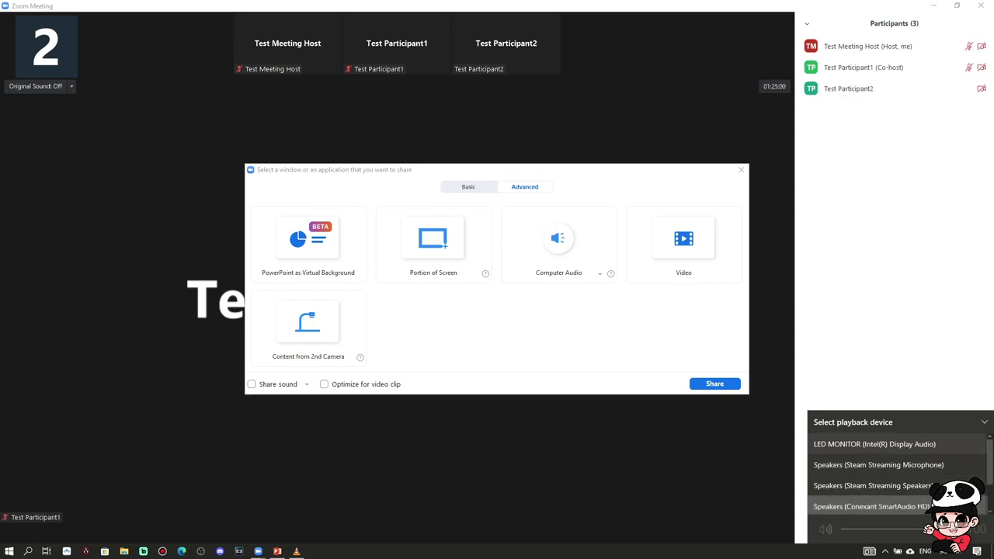
click(870, 506)
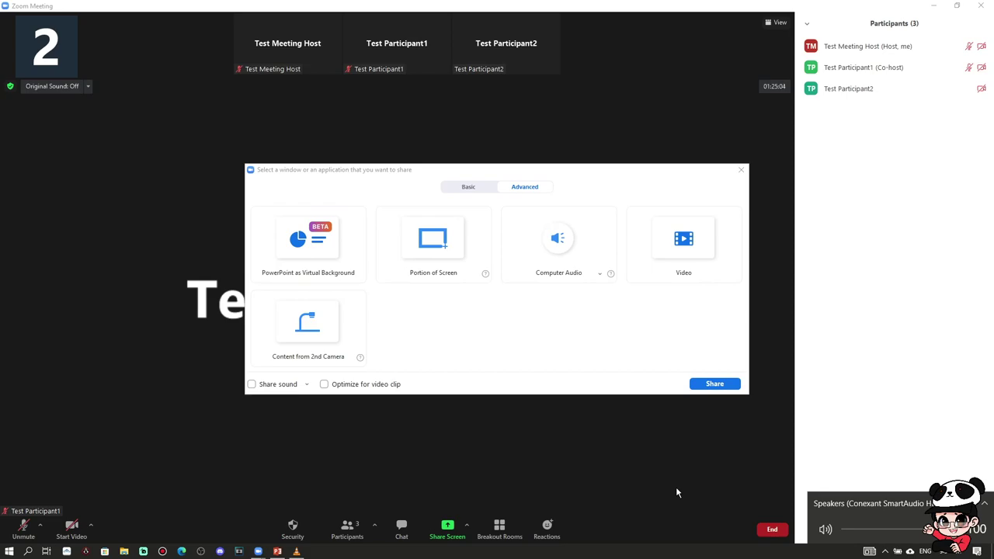
click(655, 472)
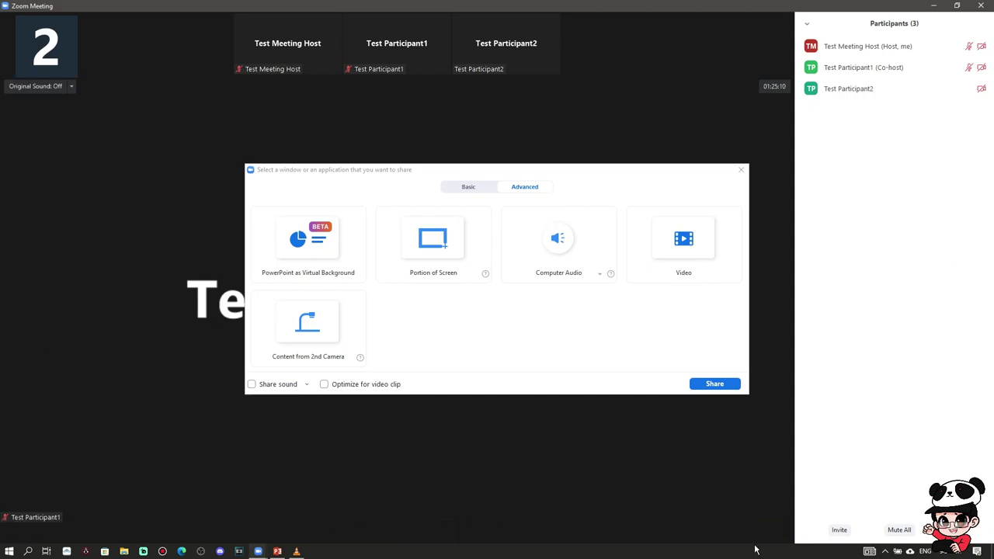
click(885, 551)
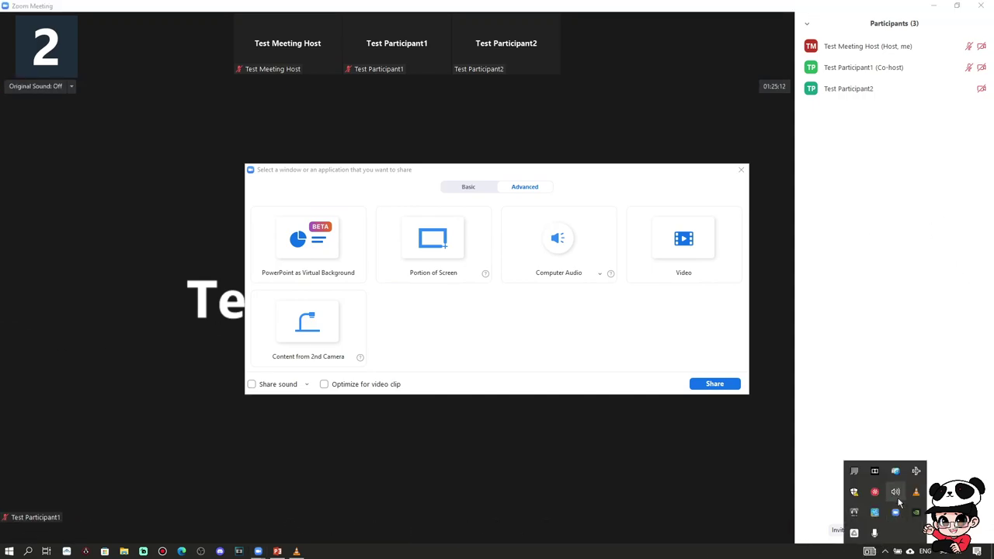
click(897, 496)
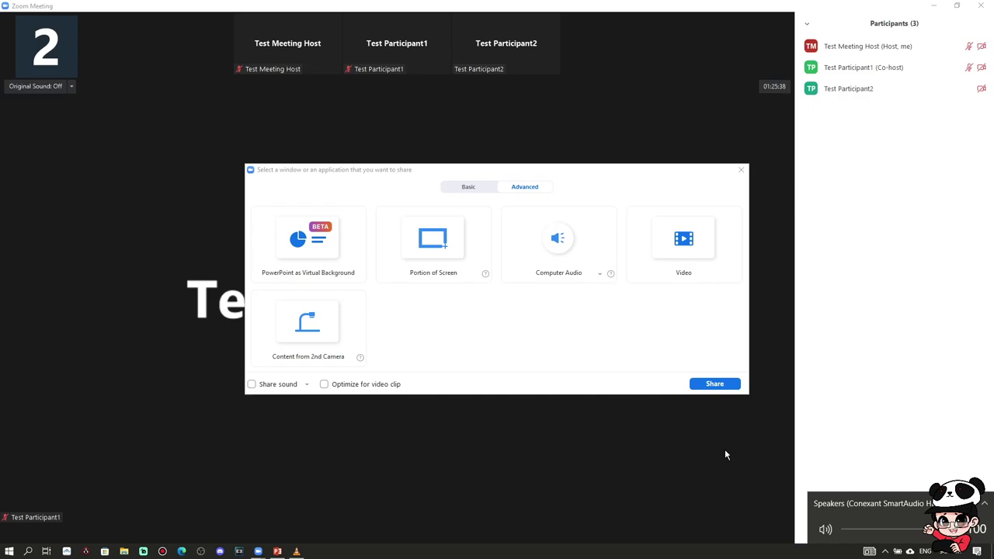
click(731, 226)
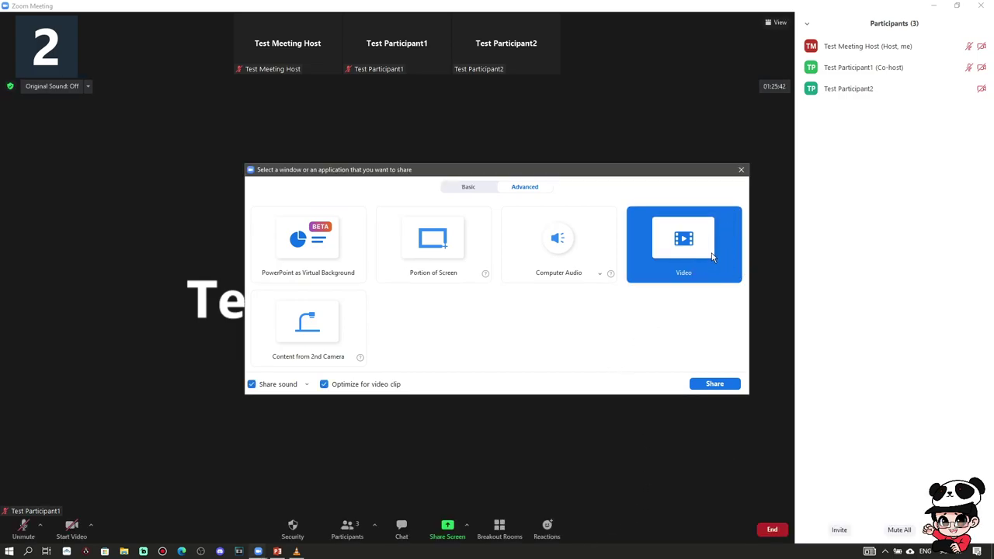
click(716, 386)
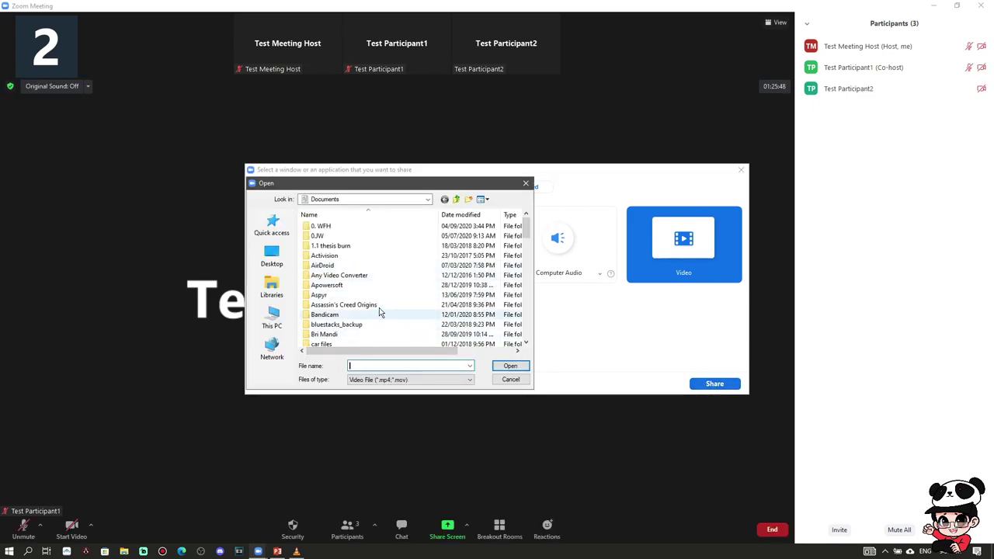
scroll(380, 311, down, 1)
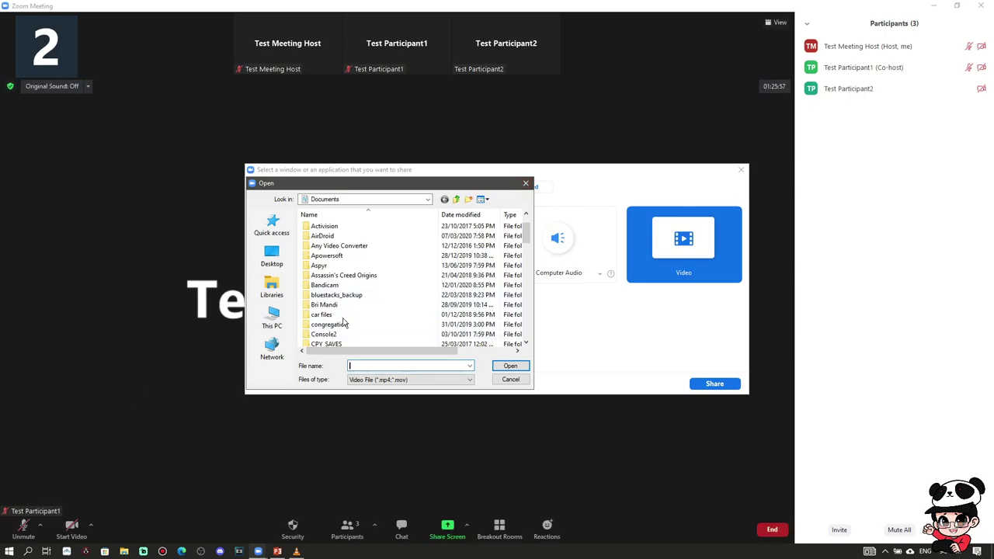
click(526, 184)
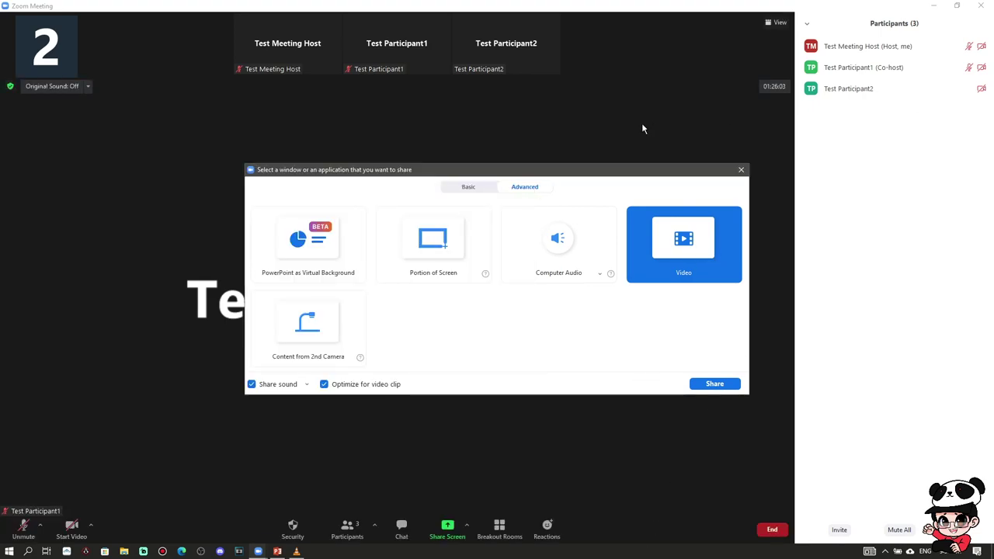
click(317, 332)
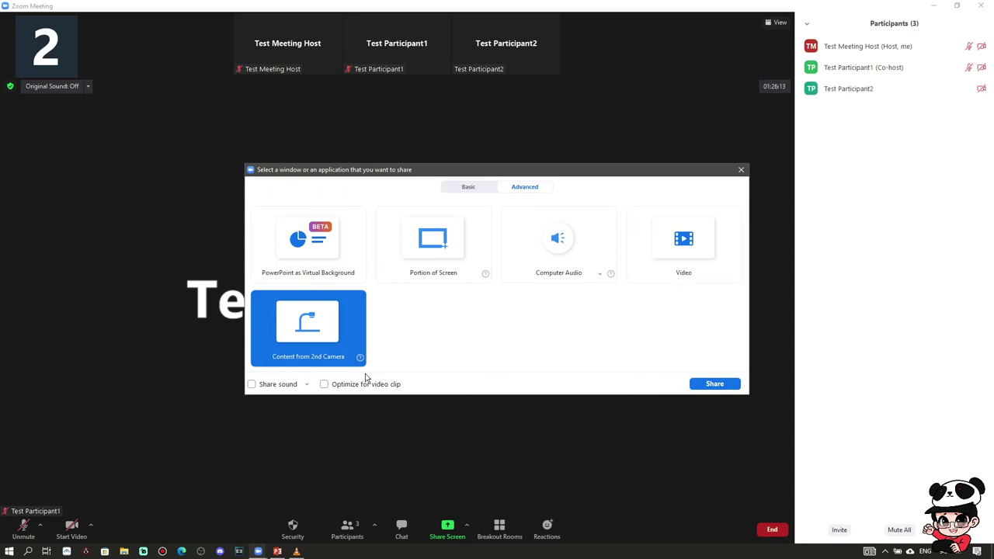
Choose the VLC window playing the VR game video as the basic share source and turn on Share sound
click(464, 187)
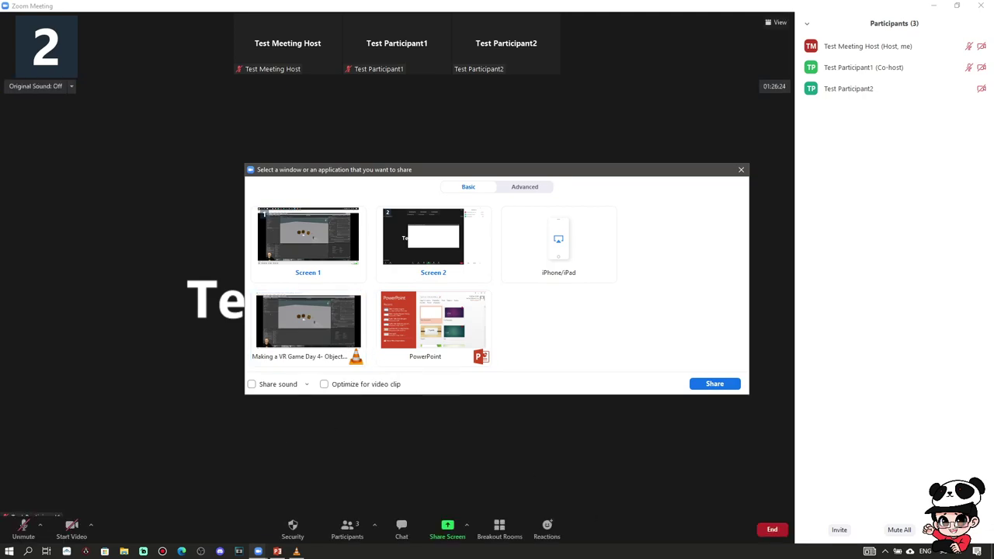
click(333, 331)
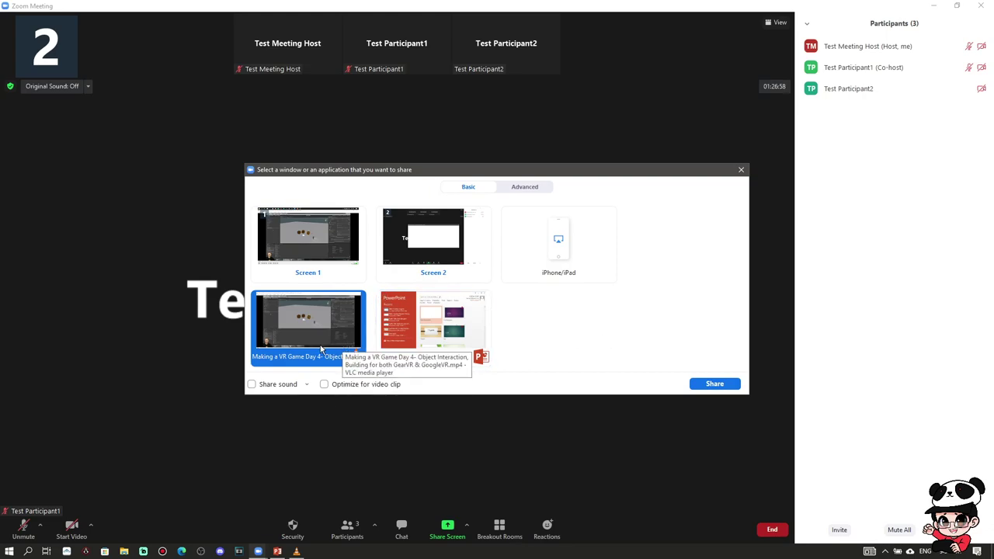
click(307, 384)
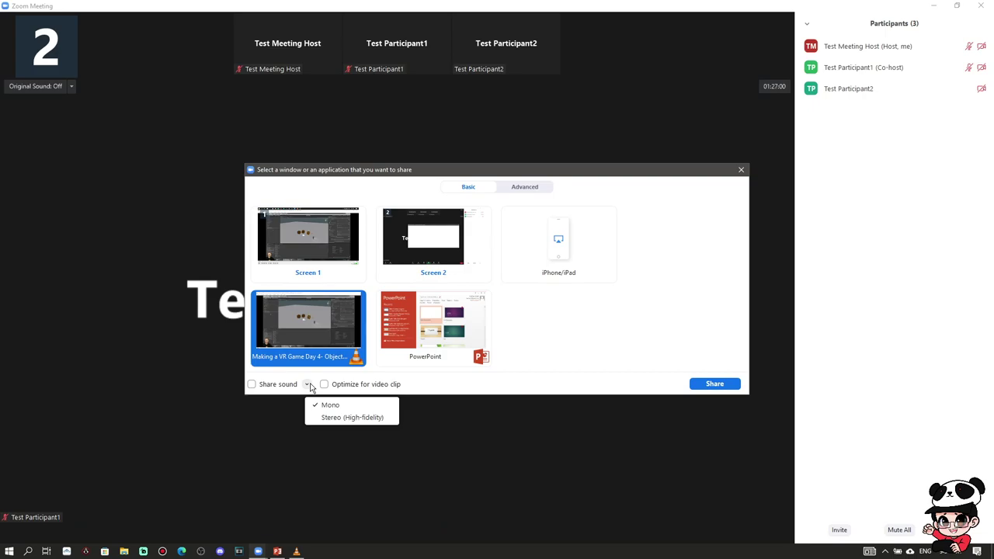
click(443, 378)
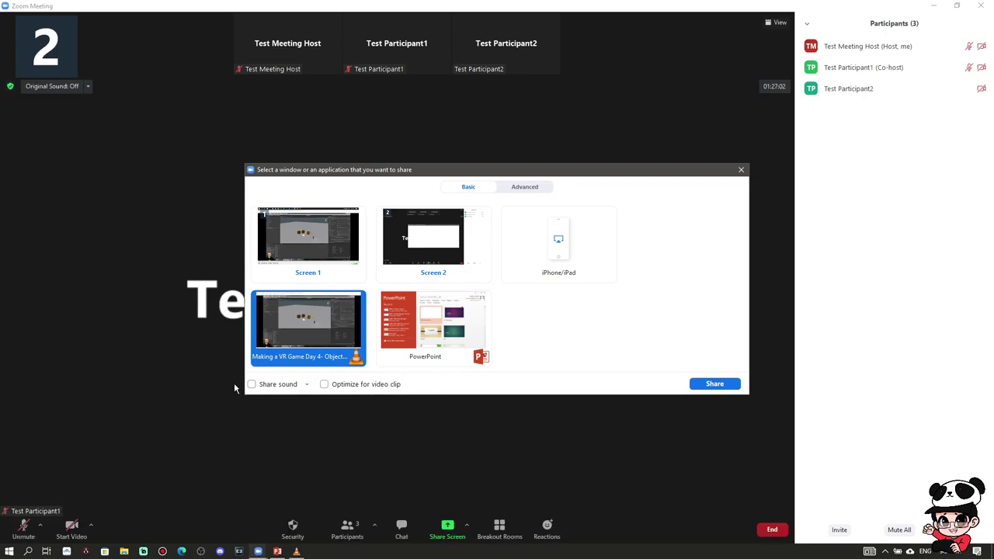
click(251, 383)
Check which playback device the computer is using
click(886, 552)
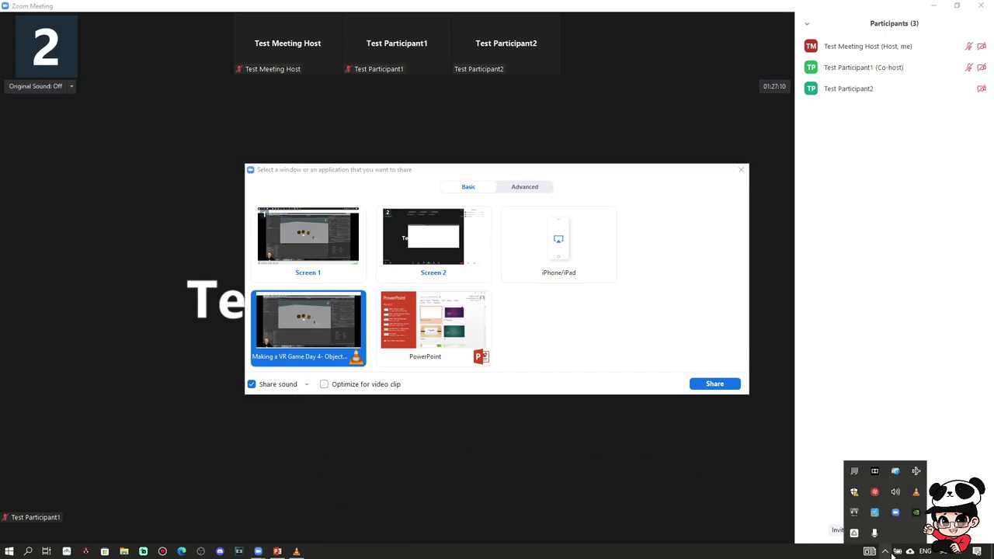
click(895, 493)
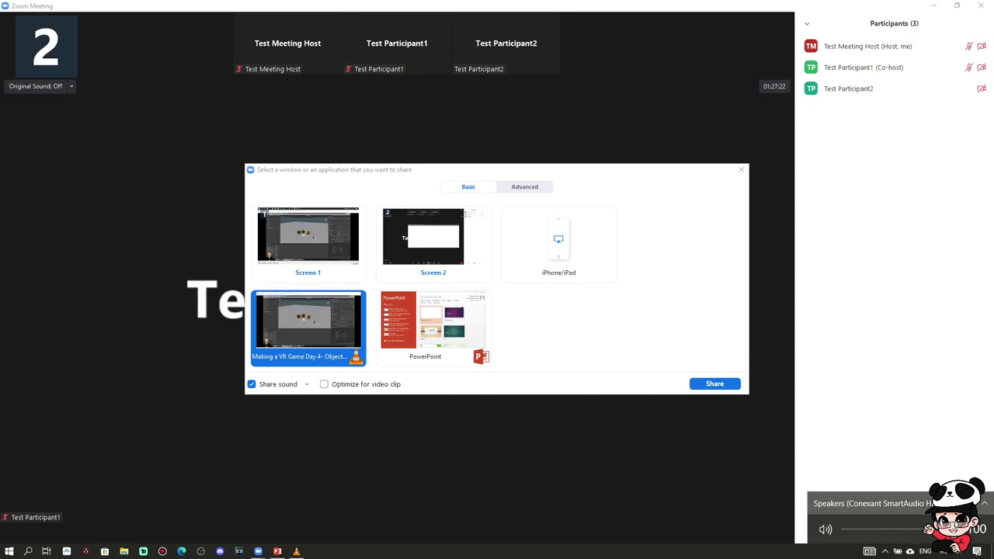
click(595, 326)
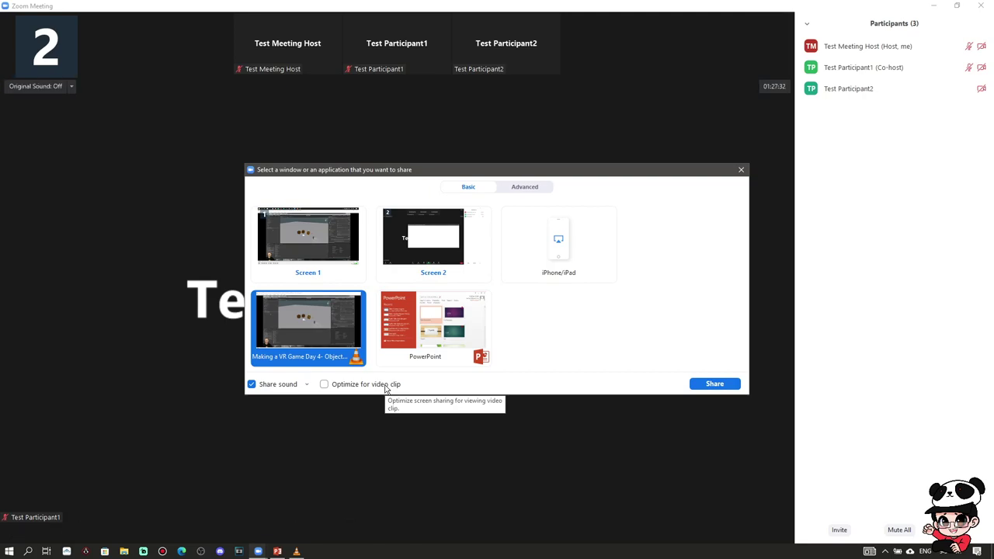
Start sharing the VLC window with Optimize for video clip enabled, and move the sharing controls slightly higher on the screen
click(386, 388)
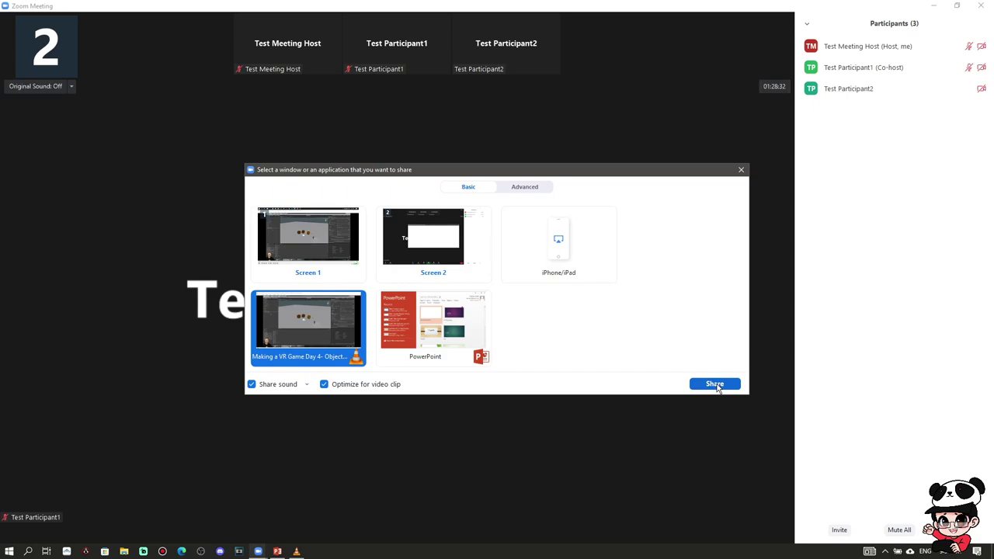
click(715, 384)
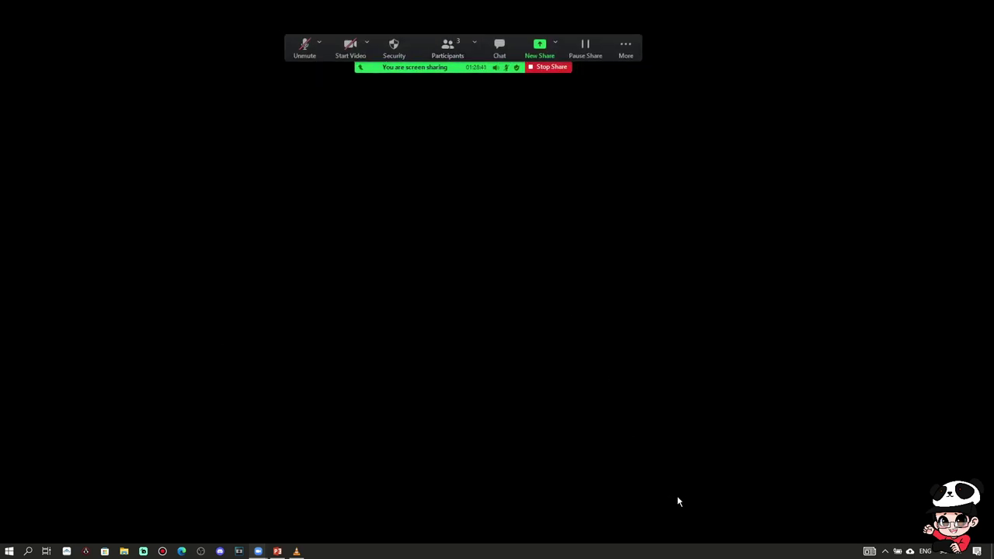
drag(453, 69, 477, 49)
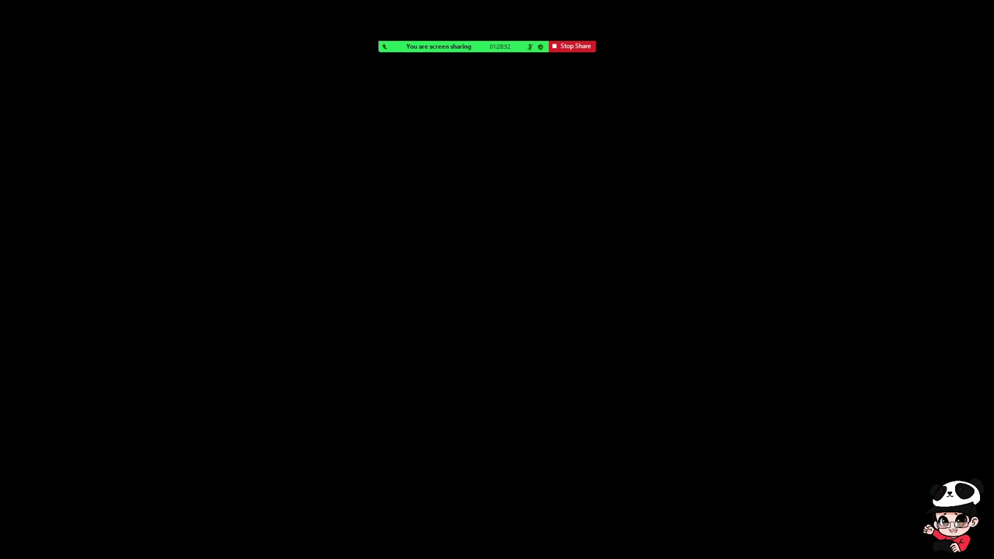
Bring the VLC window to the front and resume the paused screen share
key(alt+Tab)
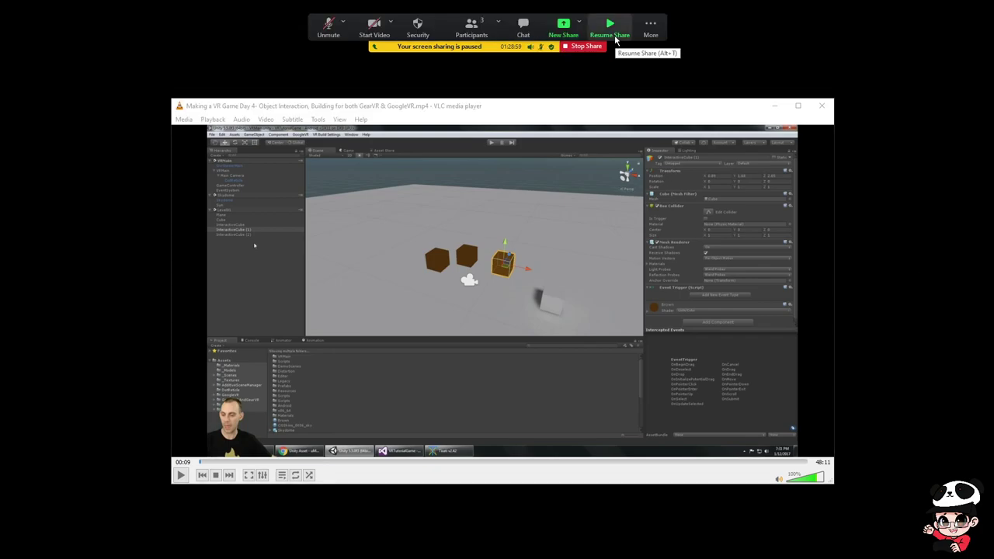
key(alt+t)
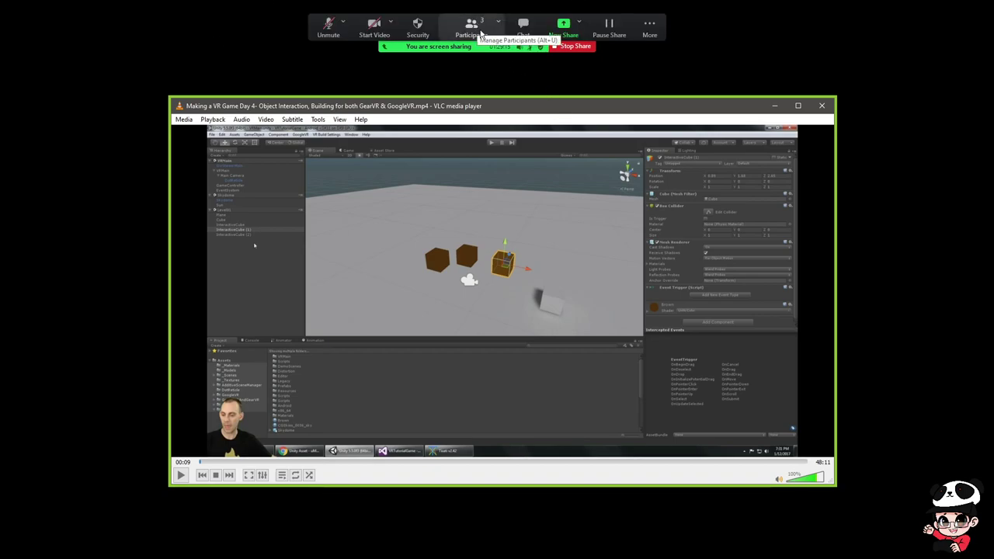
Examine the participant list, the chat and the new share options available during the screen share
click(481, 34)
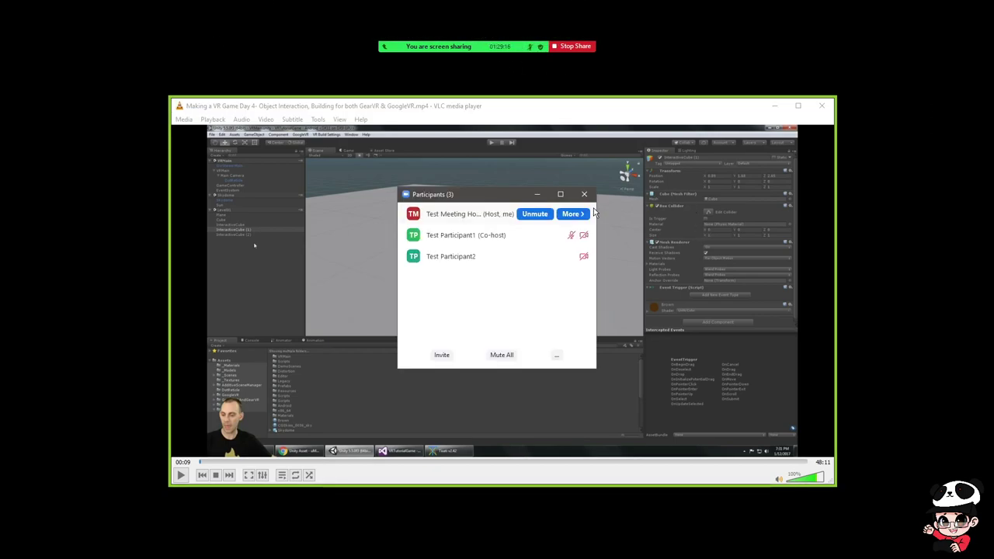
click(588, 200)
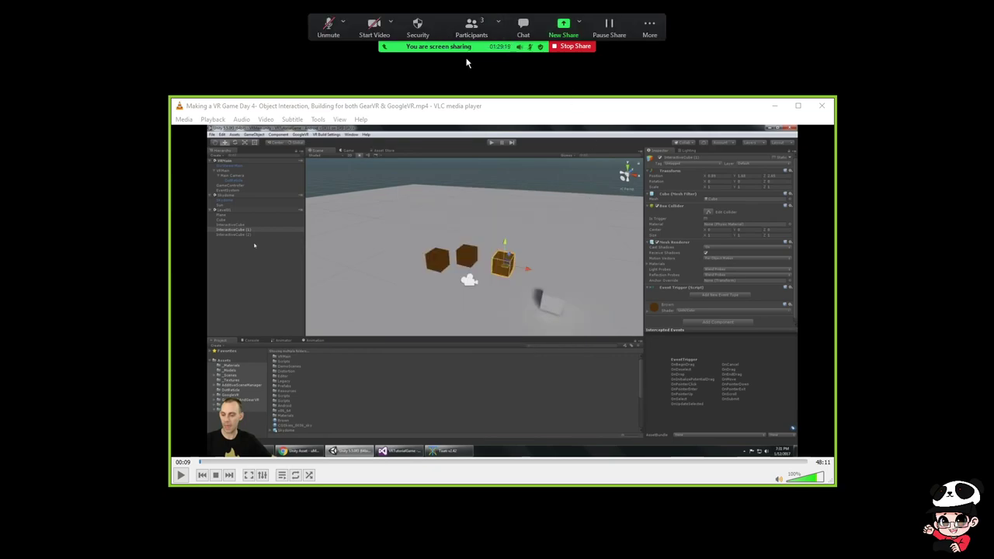
click(523, 27)
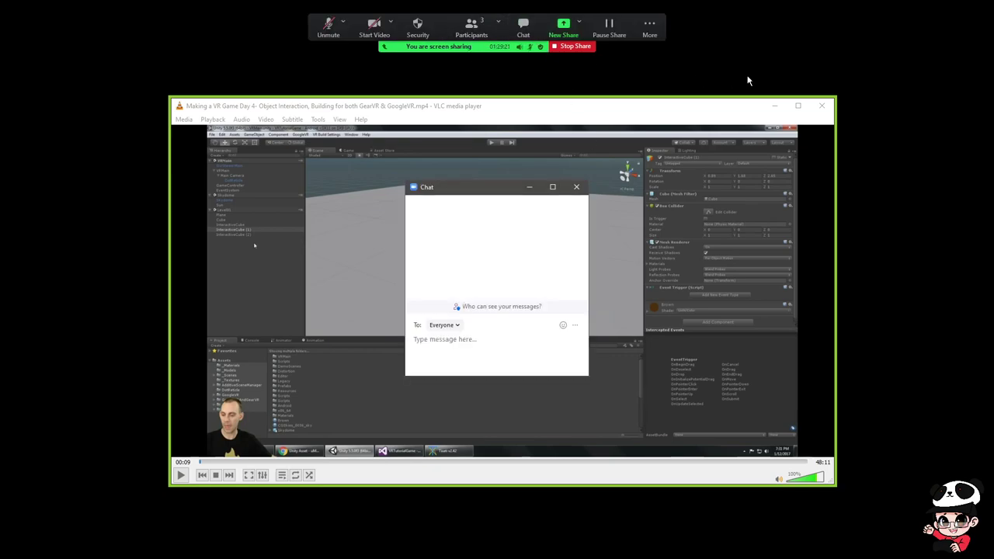
click(576, 187)
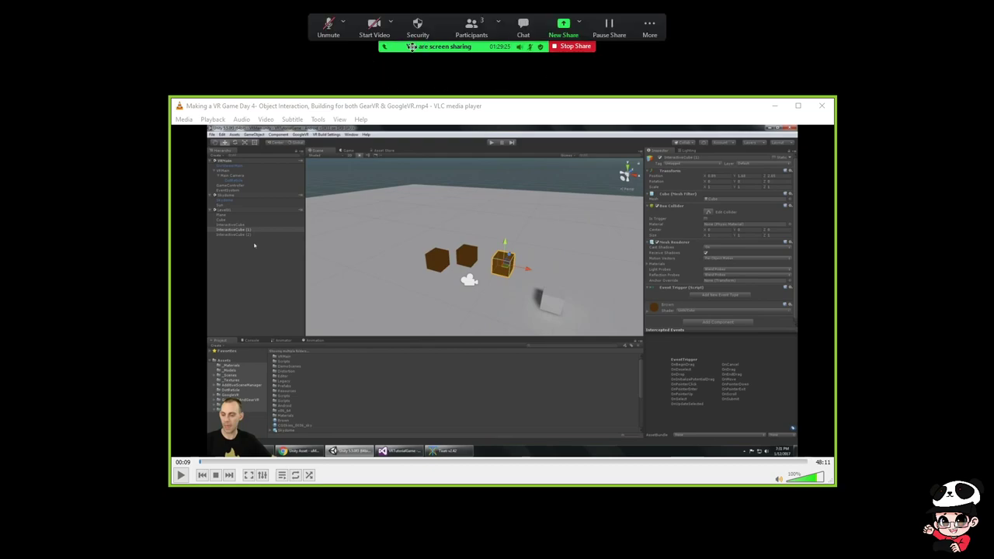
click(578, 24)
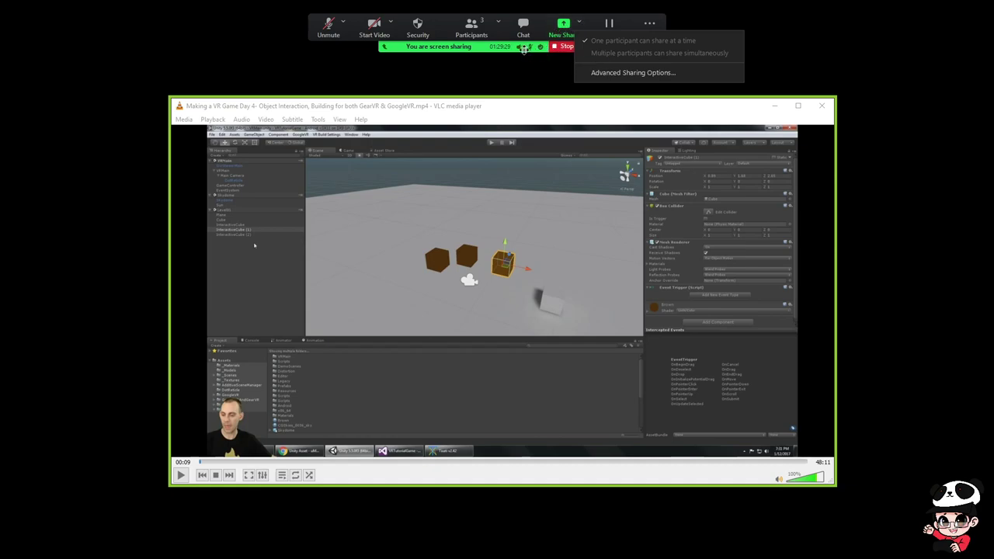
click(536, 43)
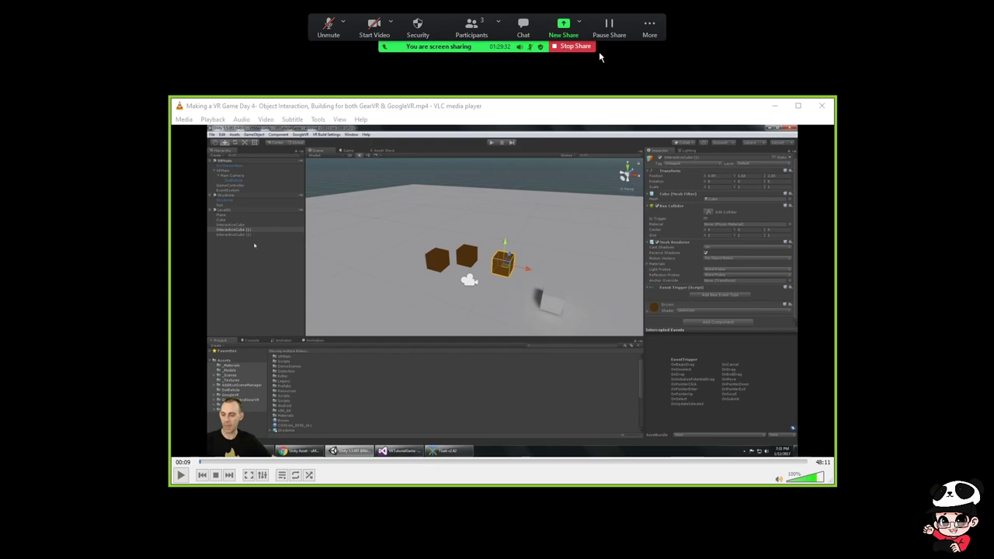
Check the additional in-share options, including Share sound, Optimize for video clip and the Mono or Stereo sharing sound mode
click(650, 31)
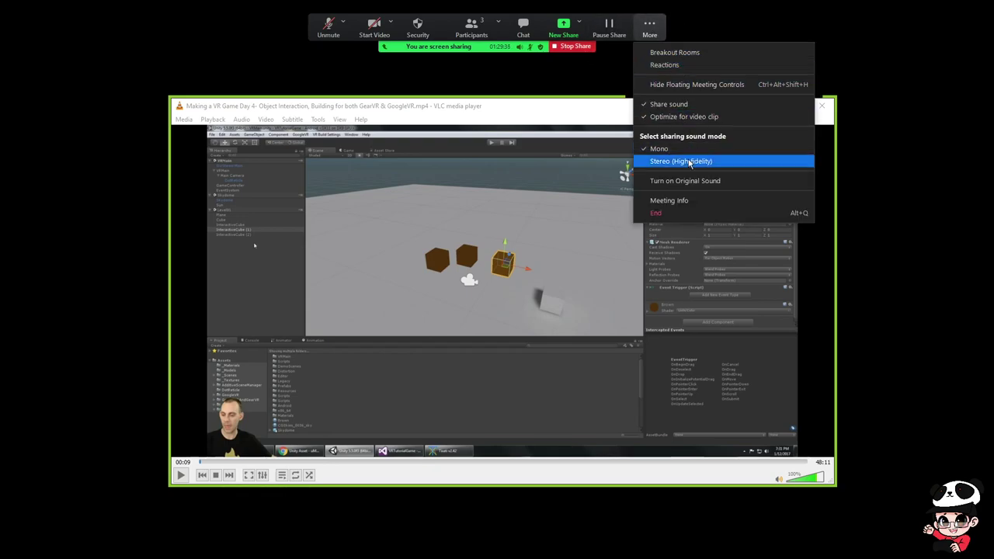
click(591, 123)
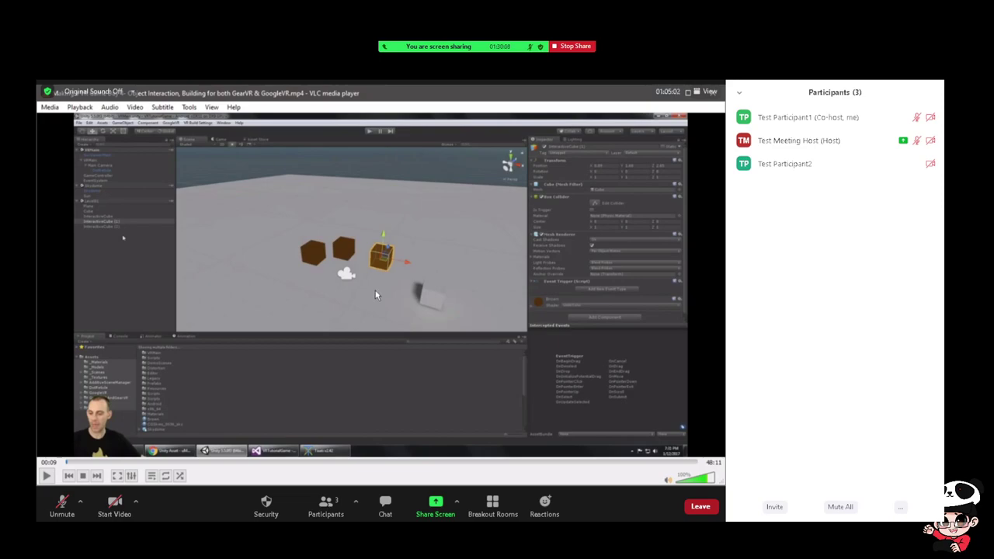
Play the shared VLC video for the meeting participants, and stop the screen share
key(space)
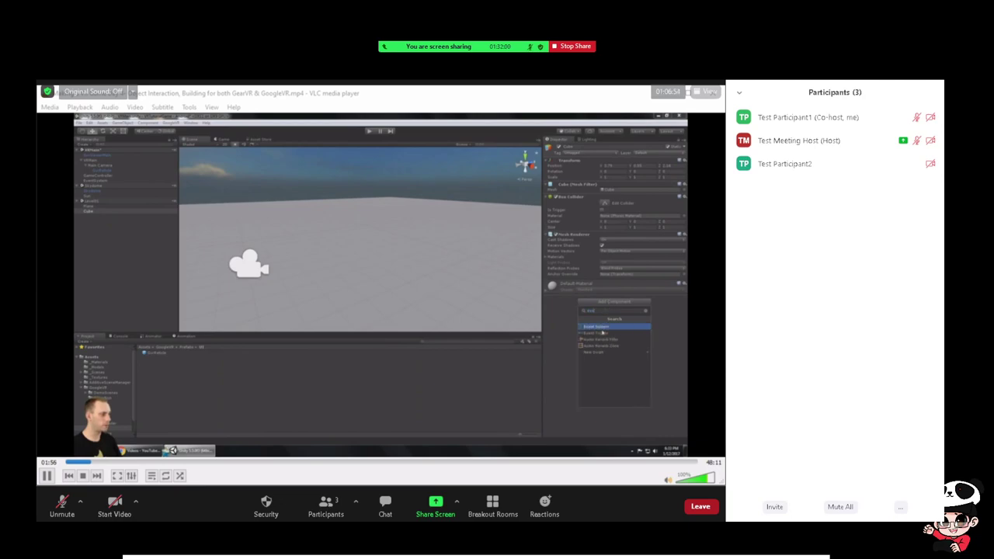
mouse_move(542, 51)
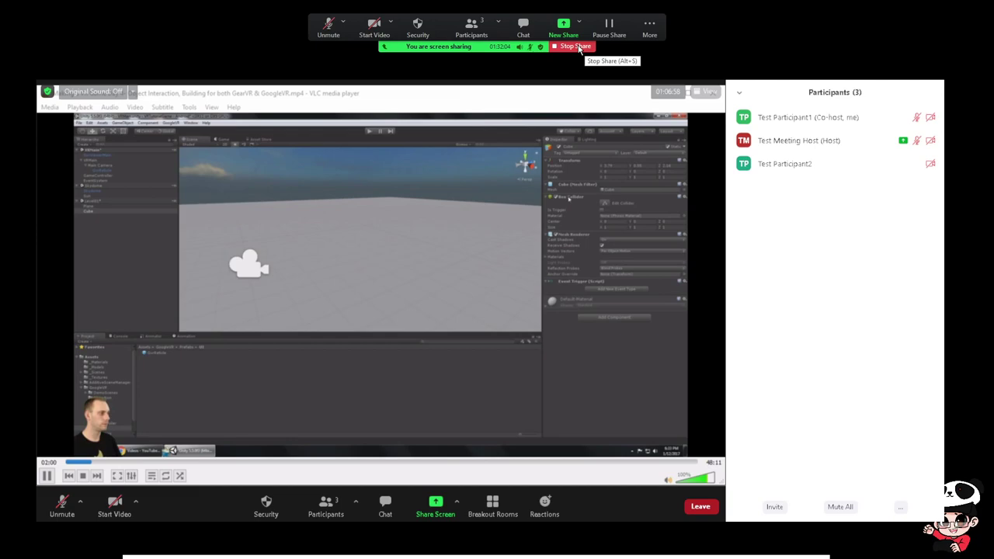
click(578, 47)
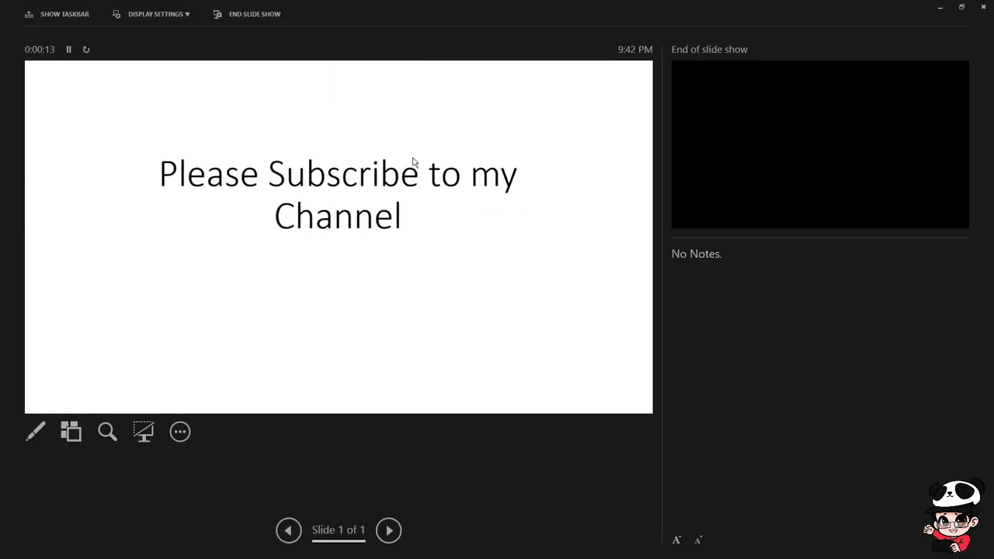
Leave the presenter view for the Zoom meeting and share the PowerPoint Slide Show window with Share sound and Optimize for video clip turned off
click(985, 7)
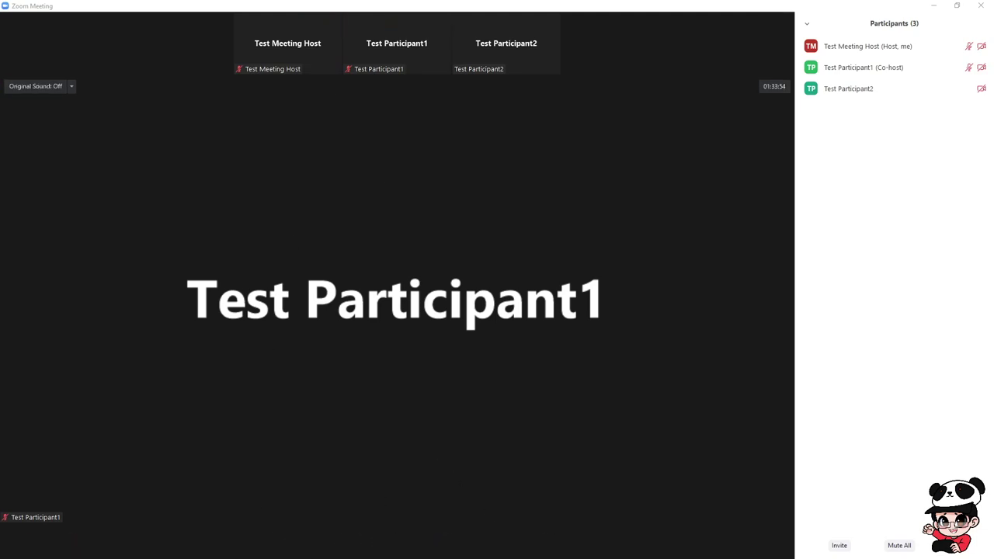
click(441, 548)
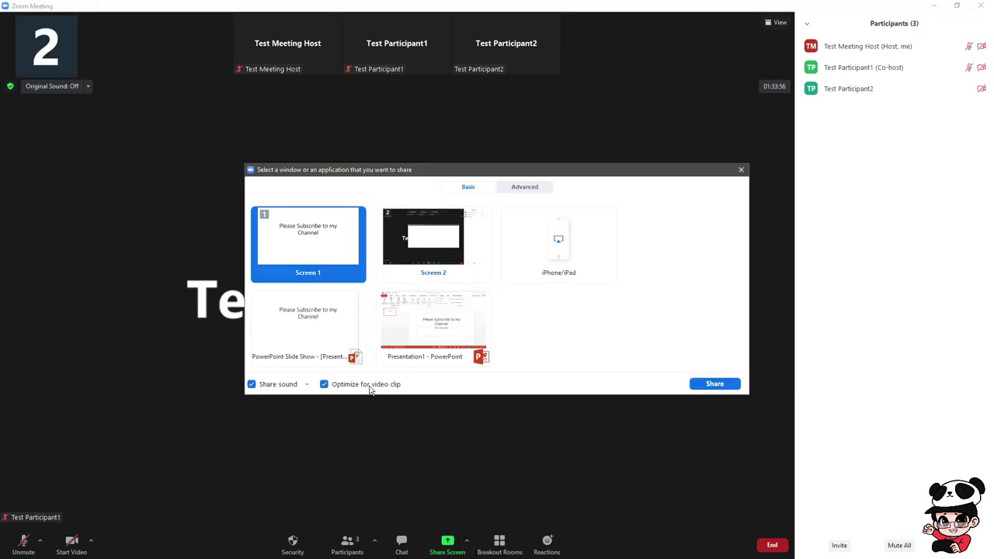
click(435, 330)
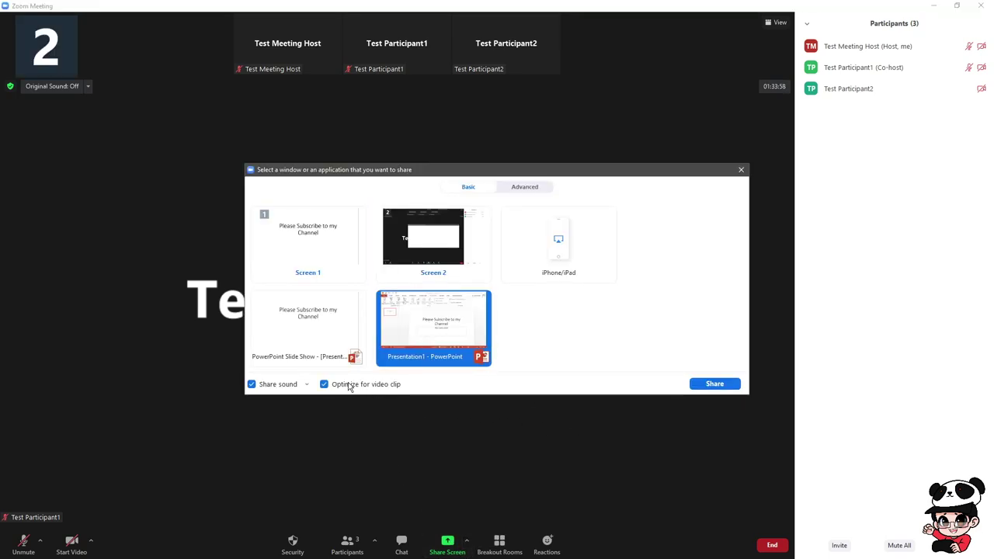
click(334, 342)
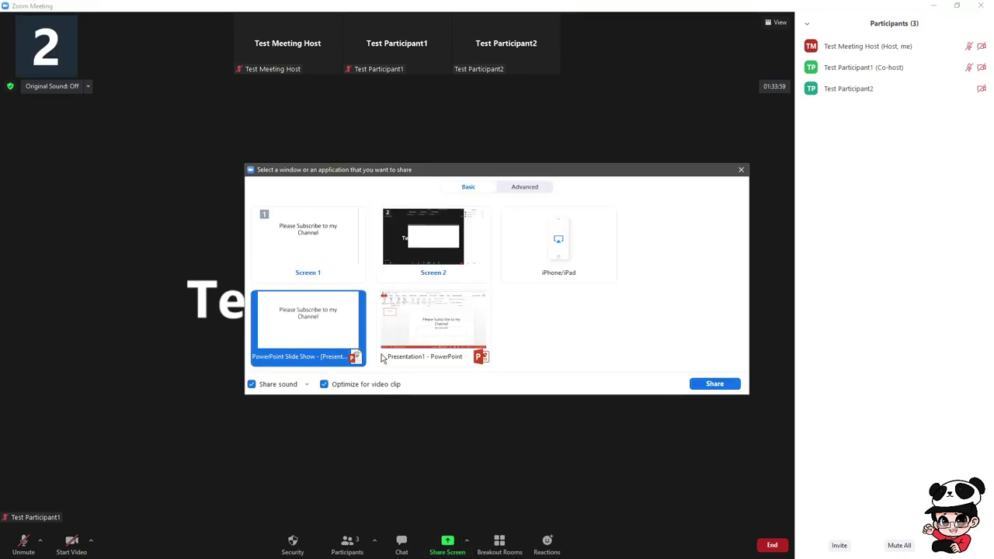
click(277, 385)
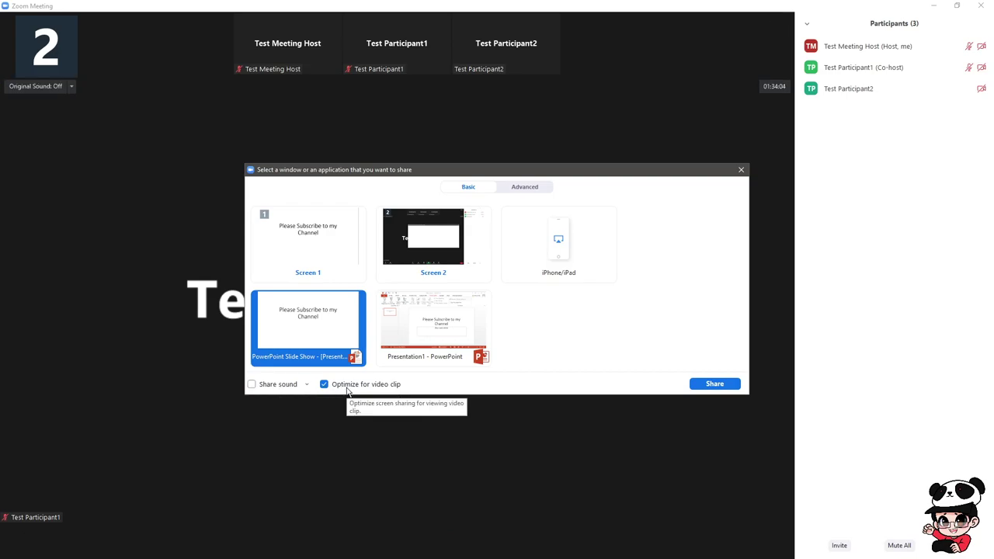
click(347, 386)
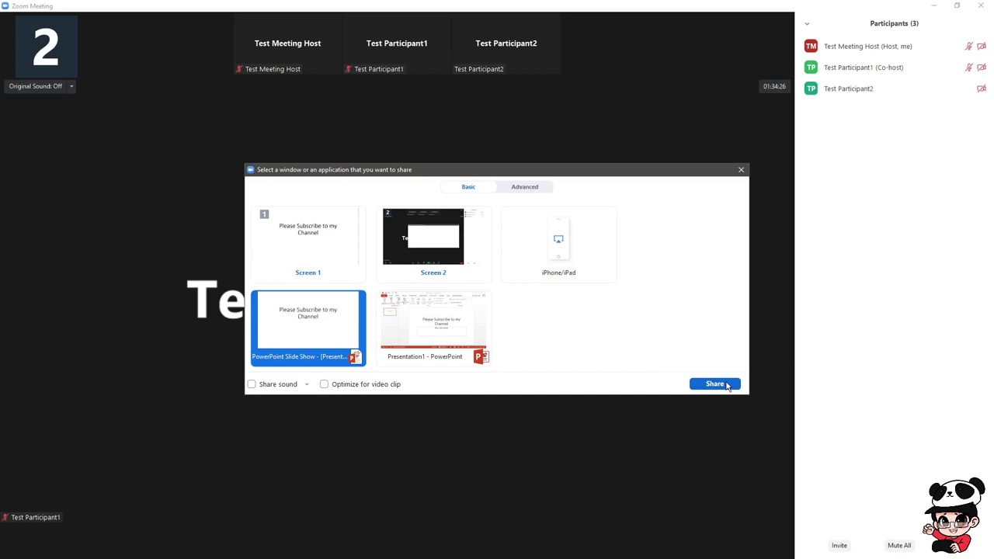
click(714, 384)
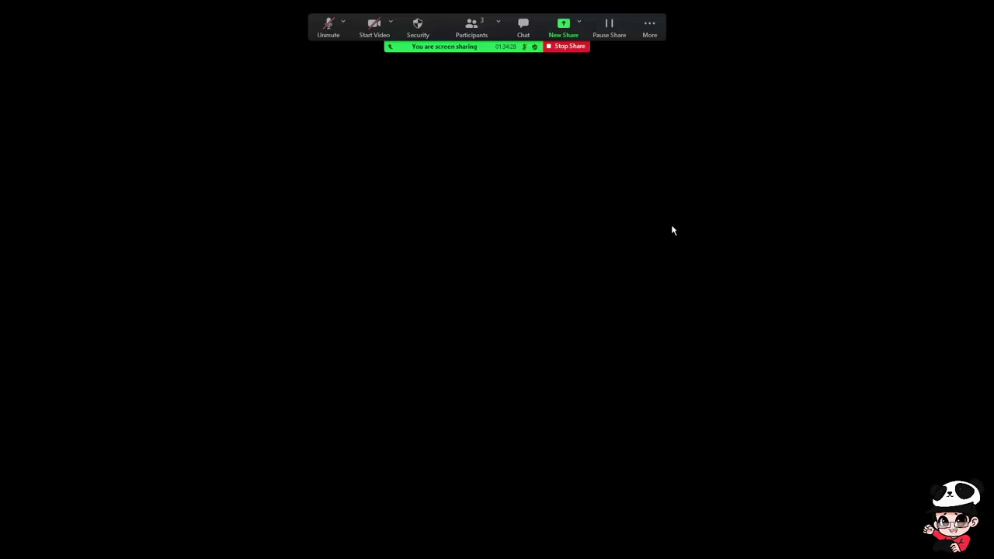